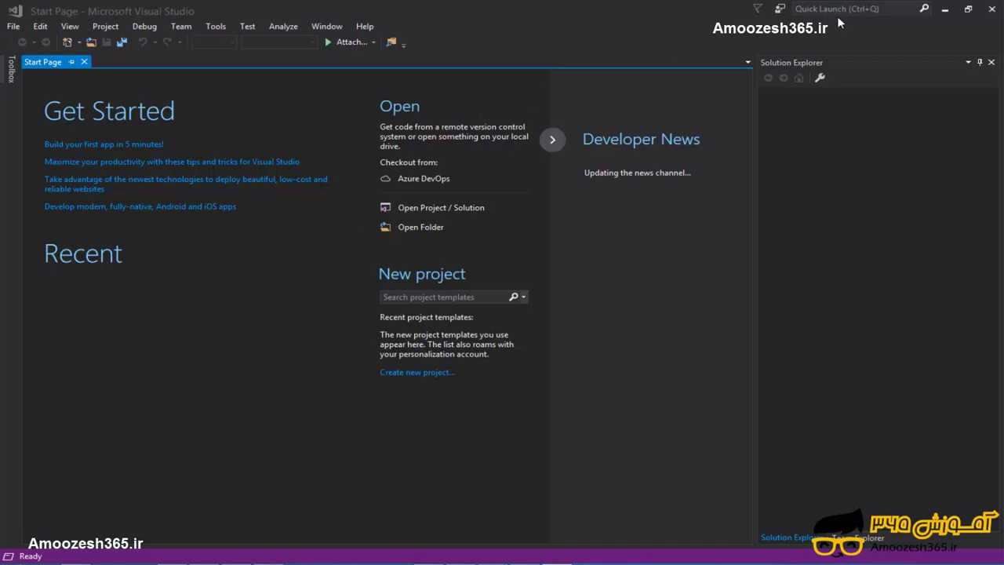
# - Switch to File Explorer and run AVD Manager.exe from C:\Program Files (x86)\Android\android-sdk
pyautogui.click(947, 10)
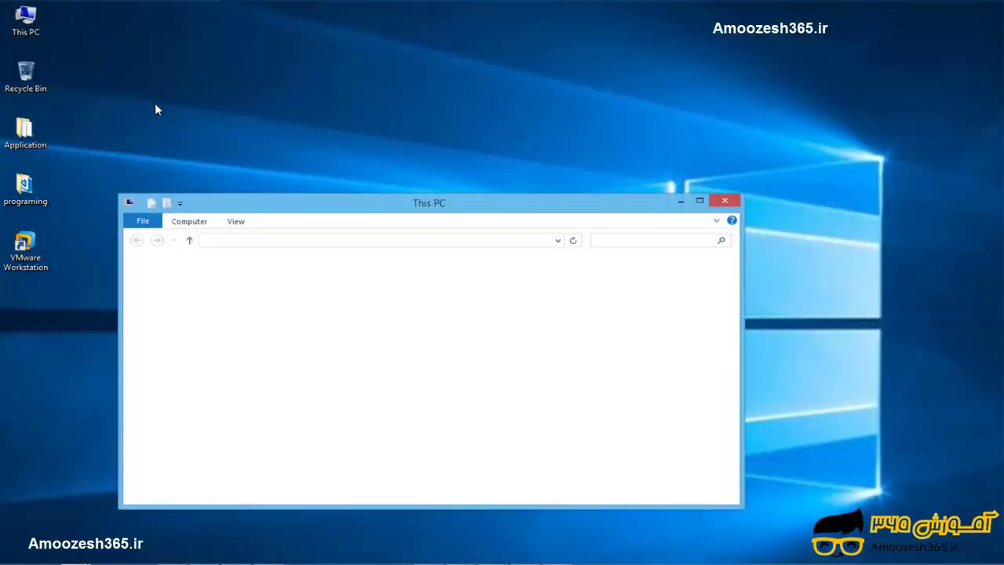
pyautogui.doubleClick(321, 314)
pyautogui.doubleClick(306, 314)
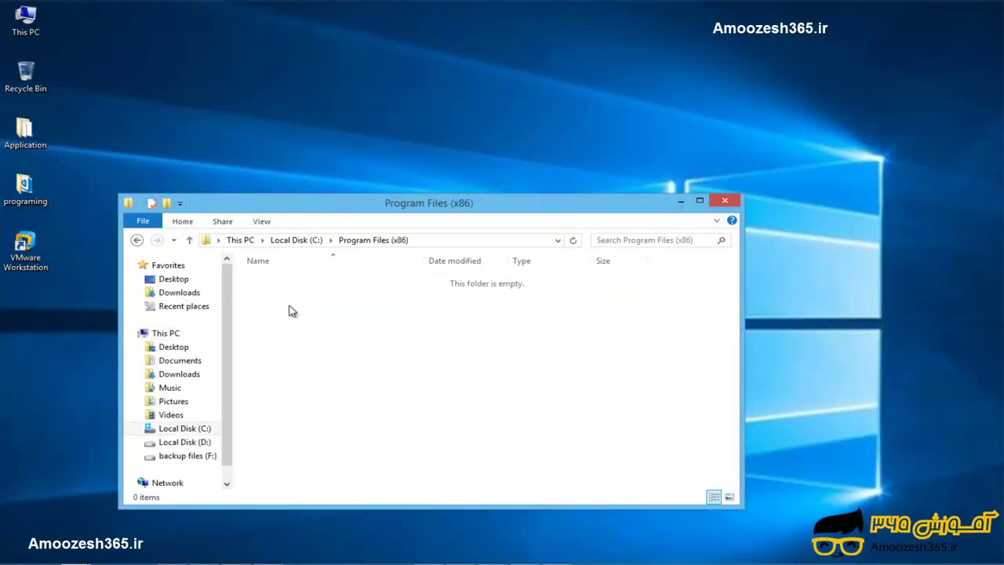
pyautogui.click(292, 312)
pyautogui.doubleClick(292, 313)
pyautogui.doubleClick(285, 280)
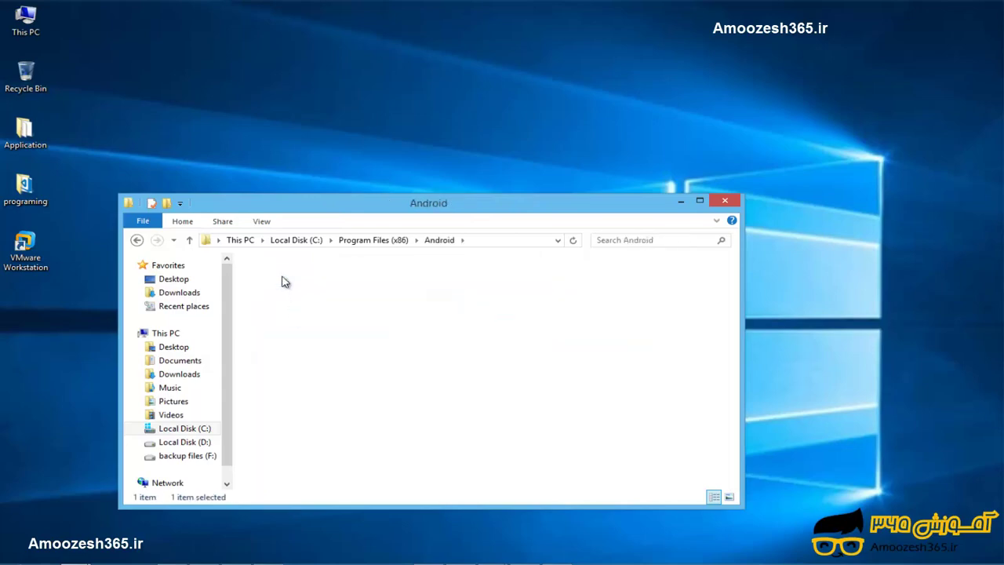
pyautogui.moveTo(304, 202); pyautogui.dragTo(300, 121)
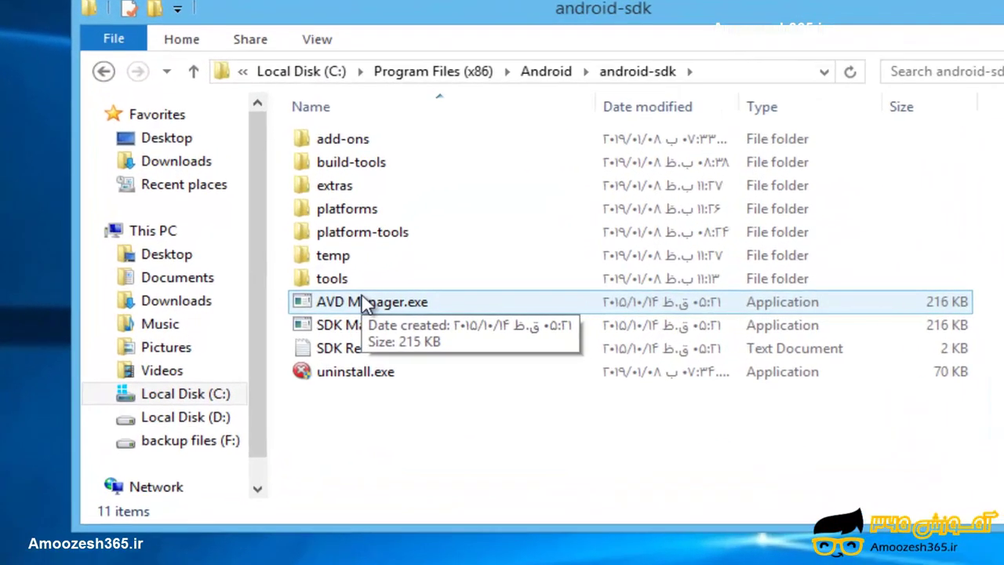
pyautogui.click(365, 304)
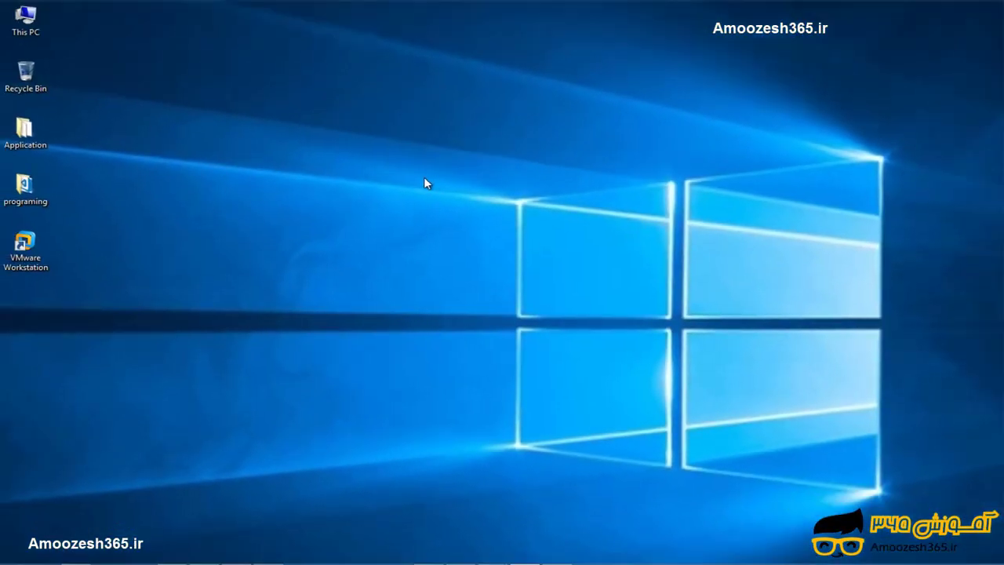
pyautogui.moveTo(338, 87); pyautogui.dragTo(356, 111)
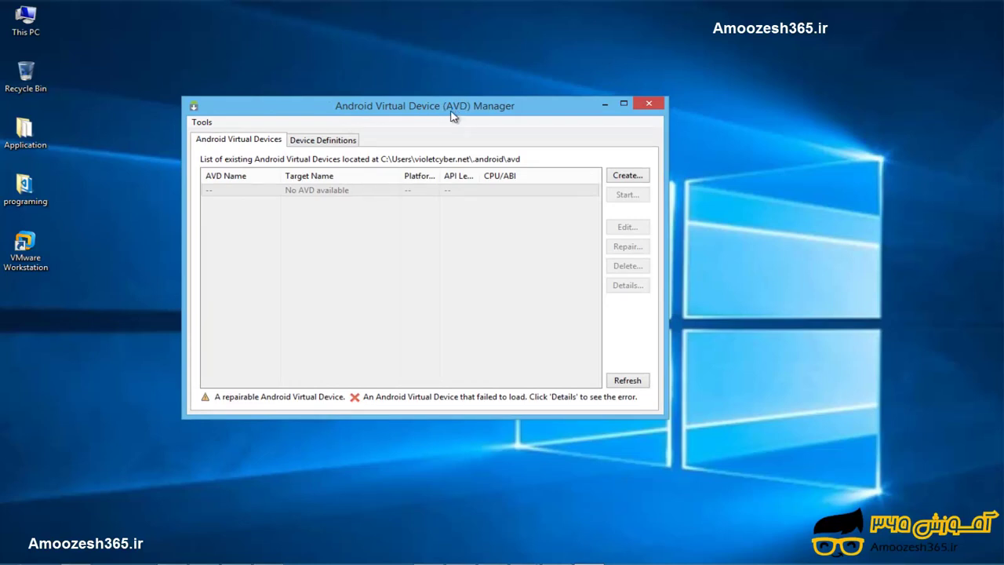
# - Start creating a new Android virtual device and name it Android1
pyautogui.click(625, 176)
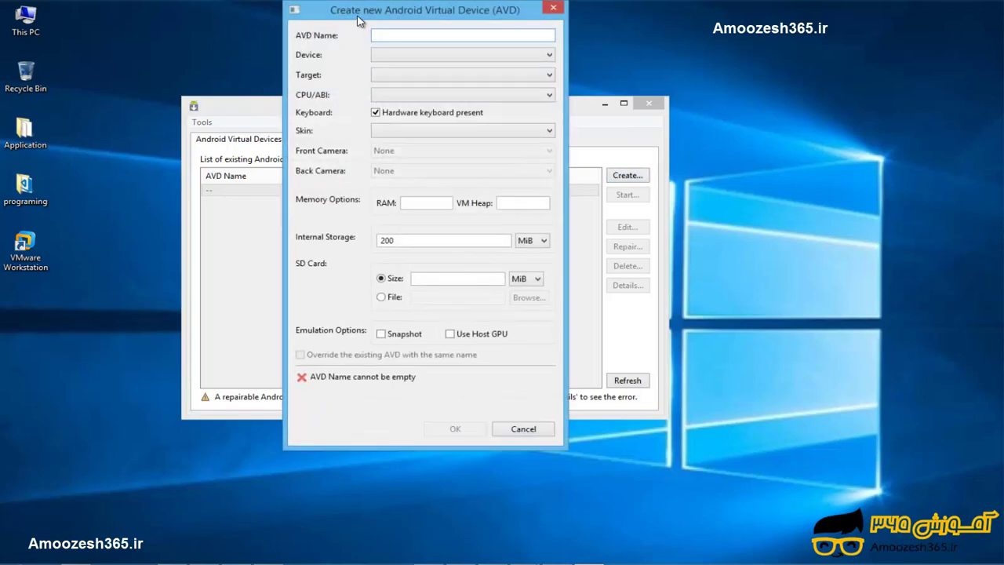
pyautogui.write('a')
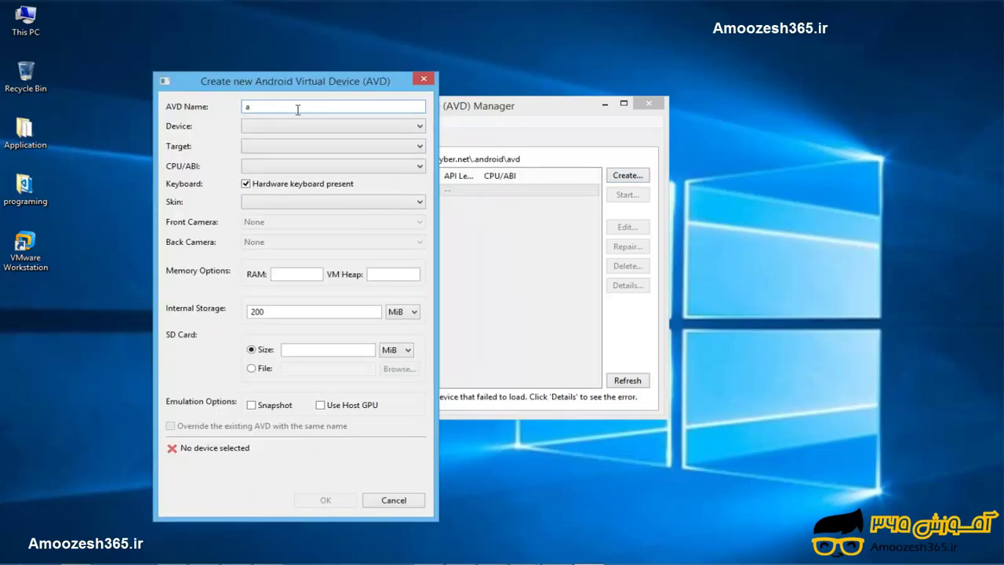
pyautogui.press('BackSpace')
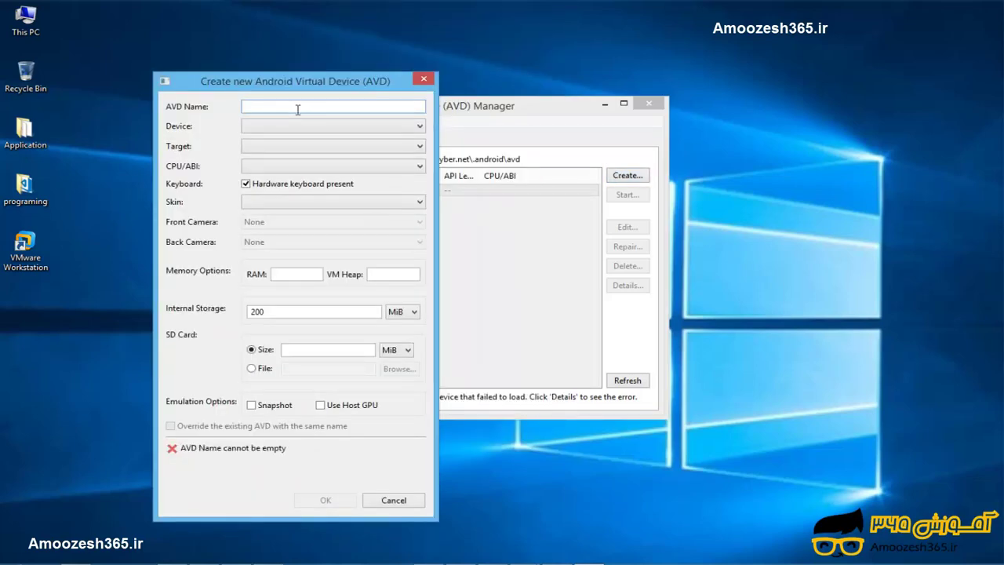
pyautogui.write('Android1')
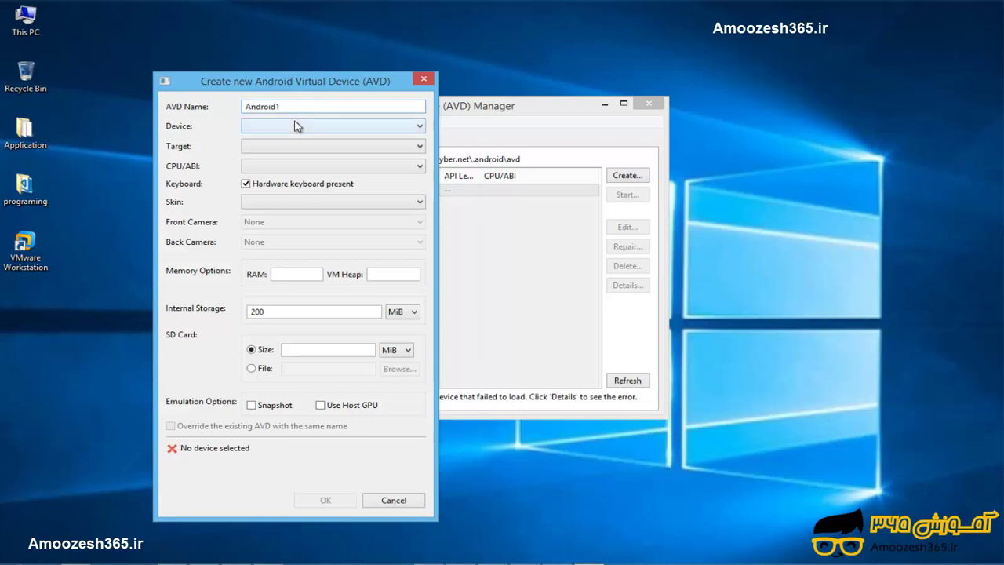
# - Set the virtual device's hardware to Nexus 4 (4.7", 768 × 1280: xhdpi) and its target to Android 2.1 - API Level 7
pyautogui.click(267, 129)
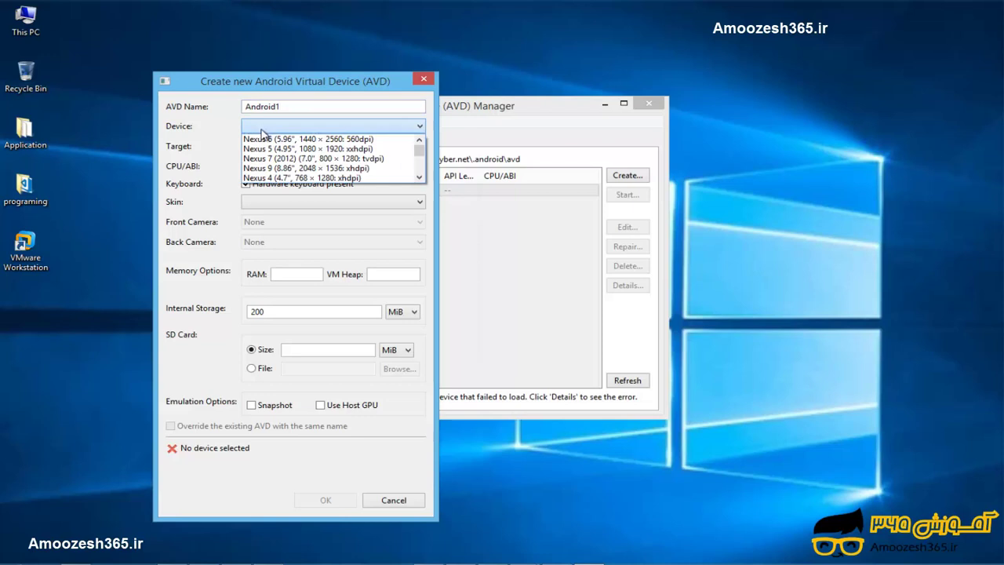
pyautogui.click(307, 177)
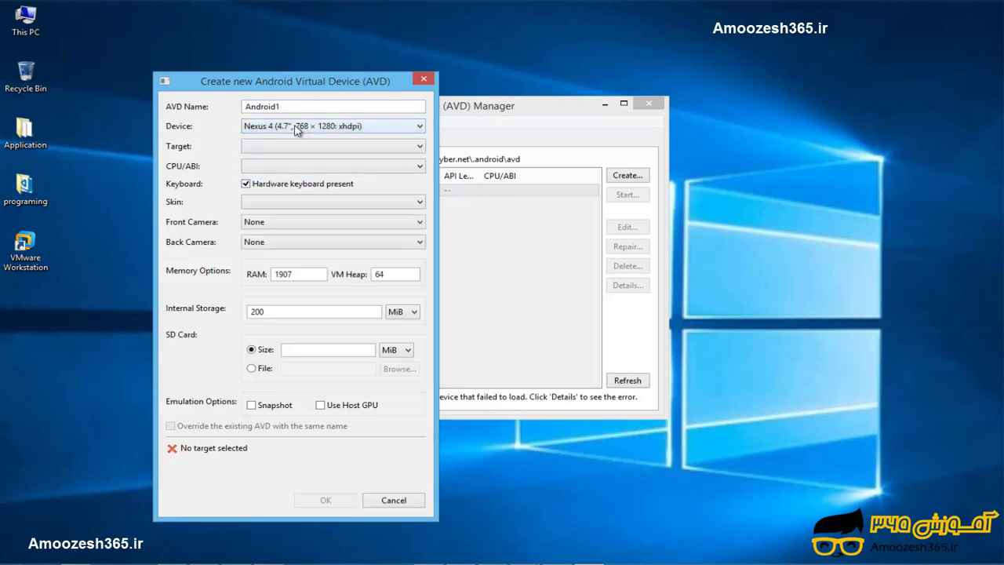
pyautogui.click(272, 148)
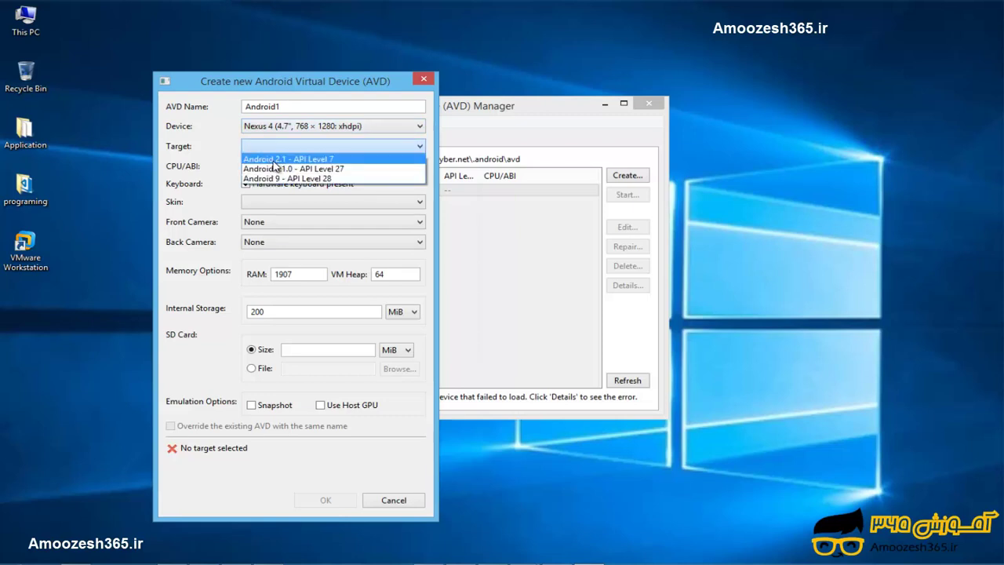
pyautogui.click(290, 160)
# - Keep ARM (armeabi) as the CPU/ABI and set the skin to No skin
pyautogui.click(264, 166)
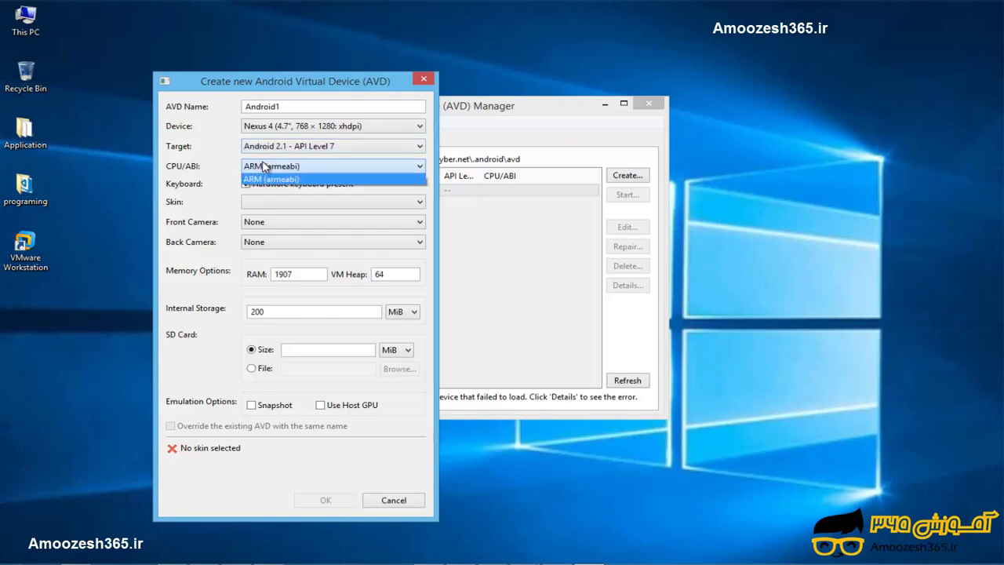
pyautogui.click(264, 165)
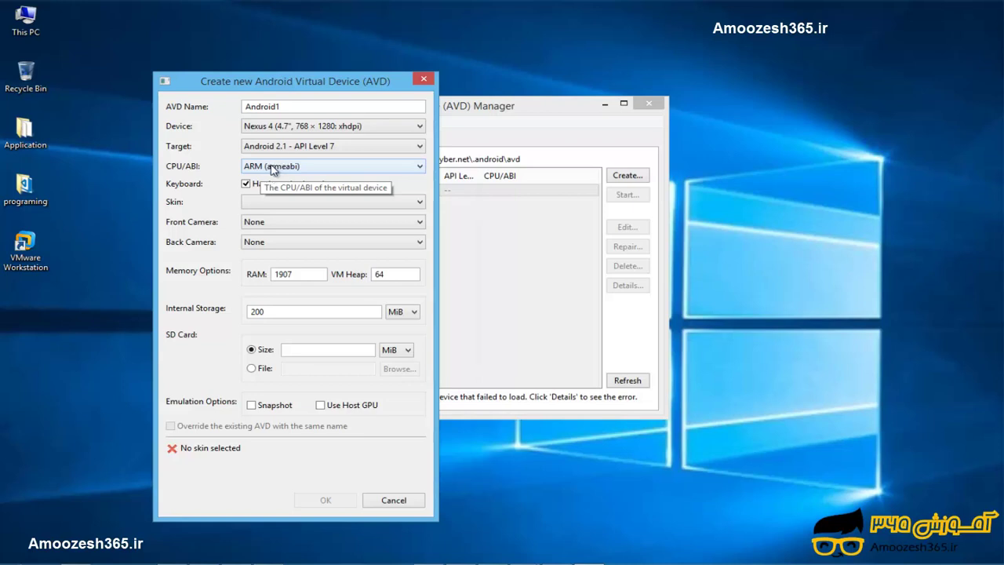
pyautogui.click(267, 200)
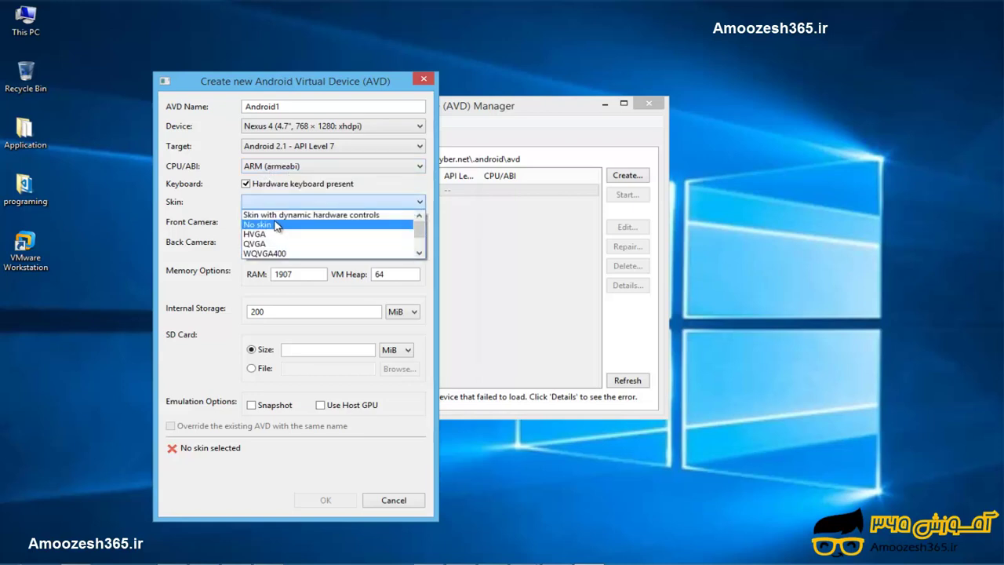
pyautogui.click(279, 225)
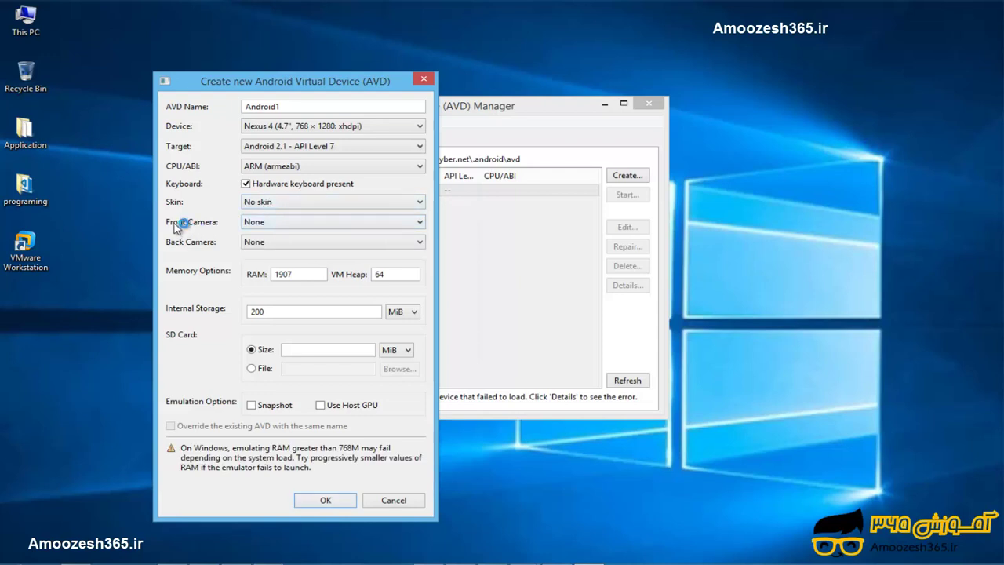
# - Examine the front camera options offered for the virtual device
pyautogui.click(263, 225)
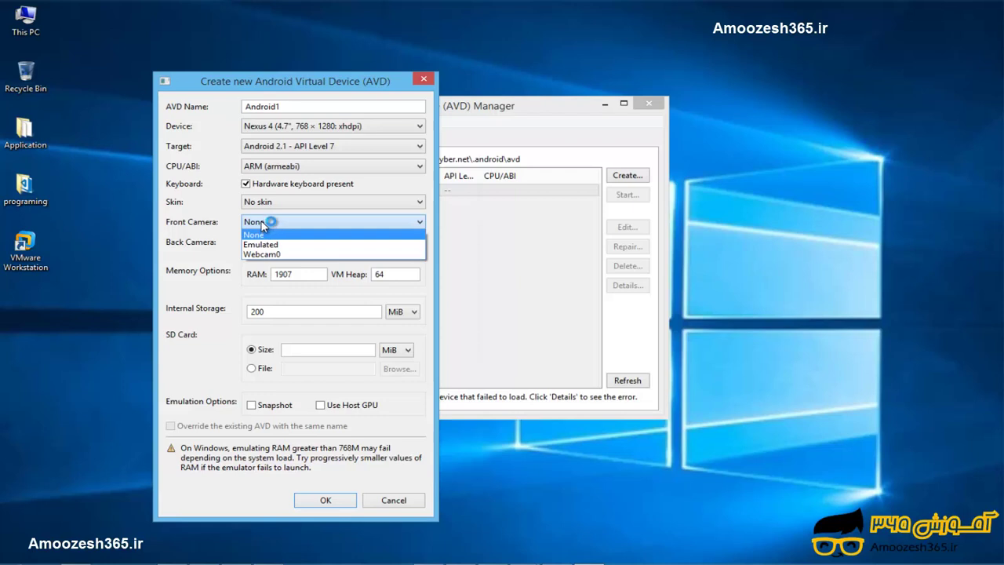
pyautogui.click(261, 223)
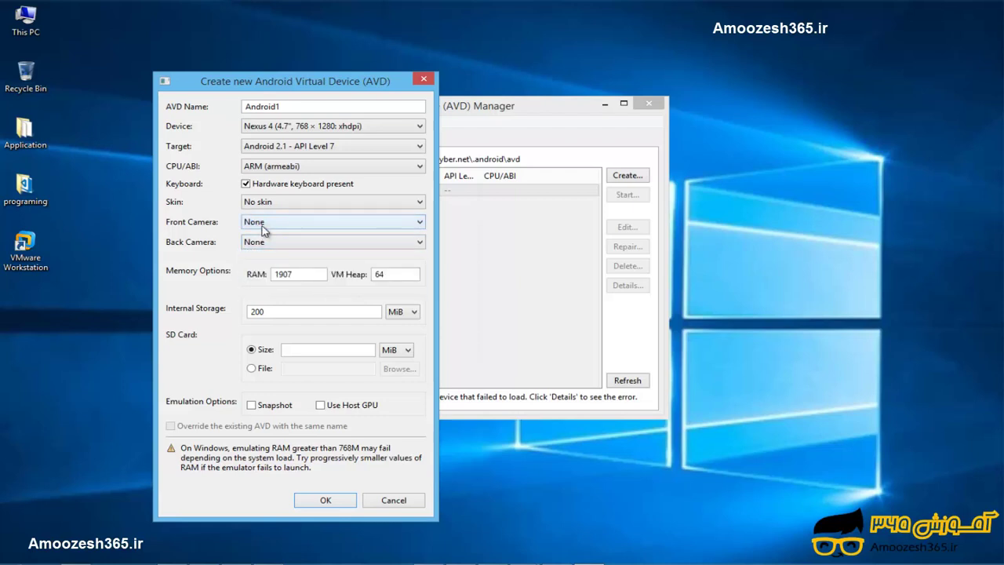
pyautogui.click(263, 225)
pyautogui.click(219, 212)
pyautogui.click(258, 228)
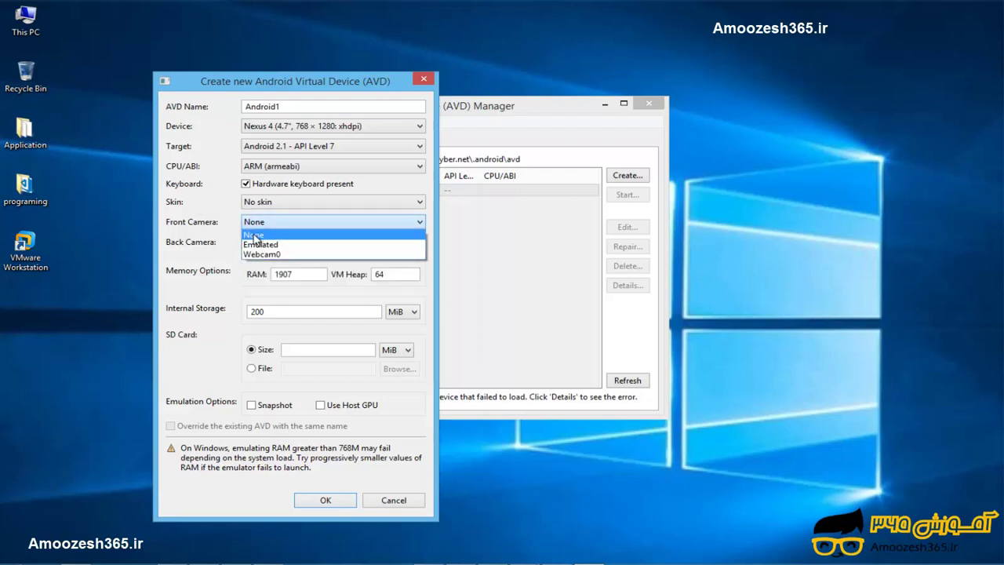
pyautogui.click(237, 231)
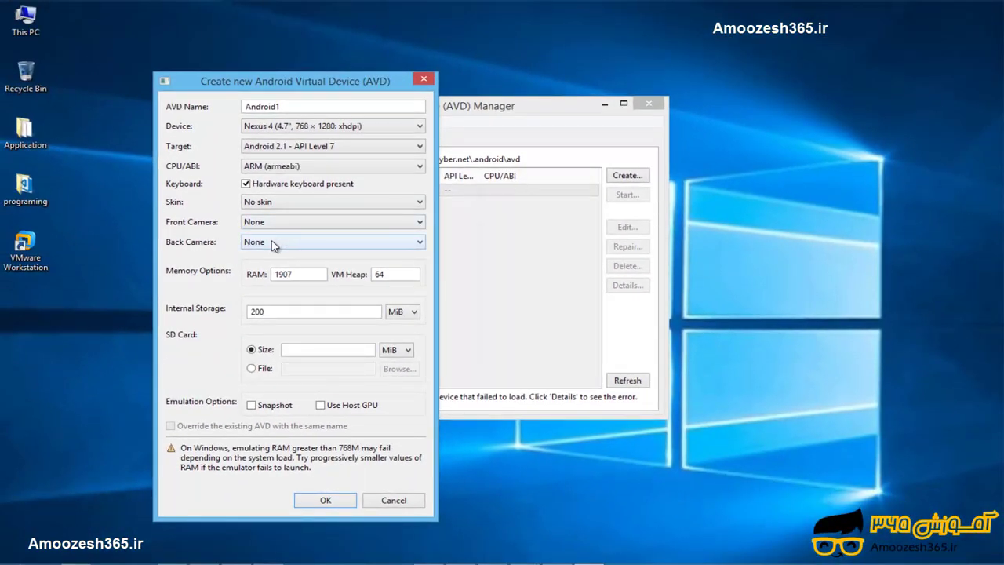
# - Try internal storage sizes of 500 and 2 and check the available size units
pyautogui.moveTo(301, 274); pyautogui.dragTo(277, 274)
pyautogui.moveTo(272, 311); pyautogui.dragTo(223, 313)
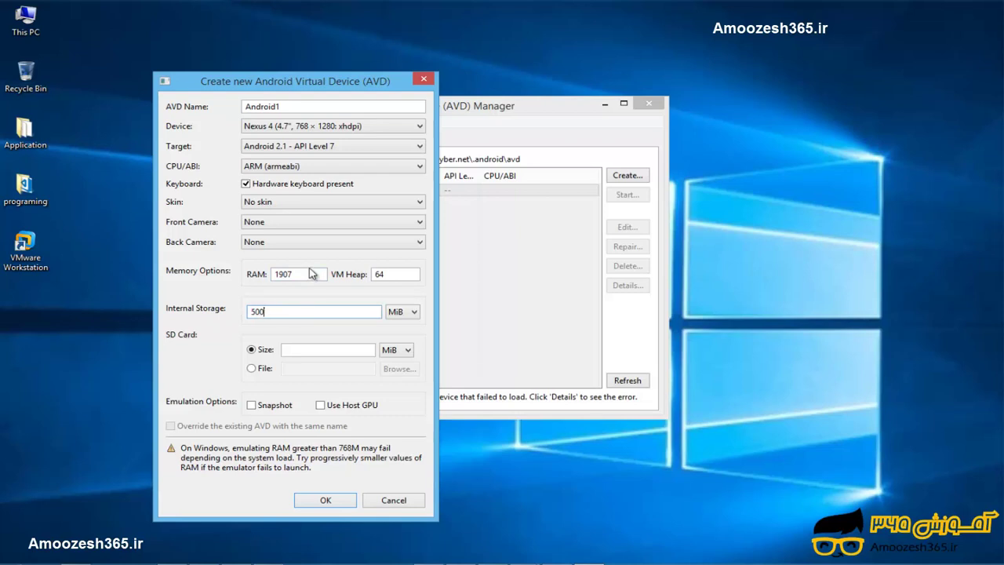
pyautogui.click(414, 315)
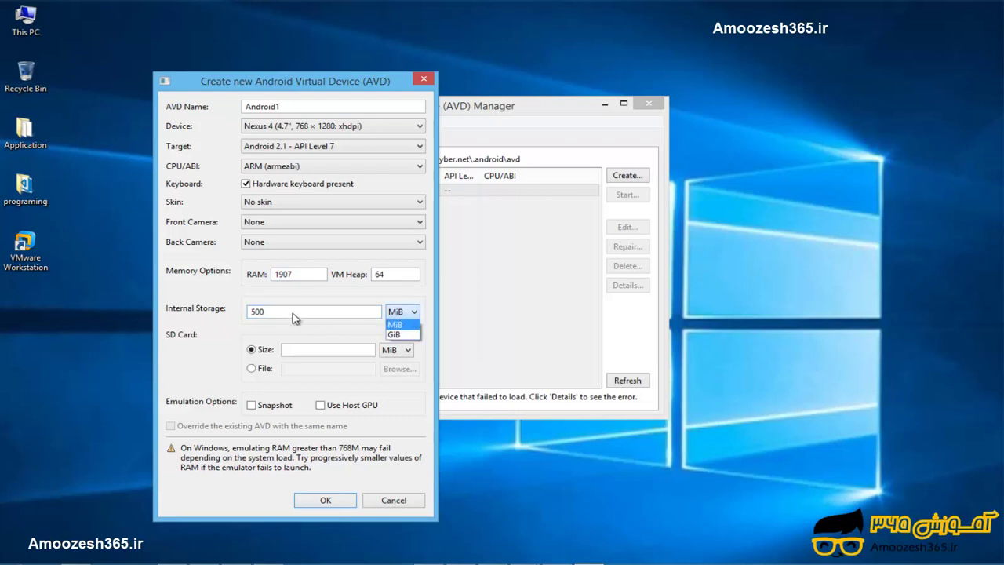
pyautogui.click(291, 315)
pyautogui.doubleClick(245, 314)
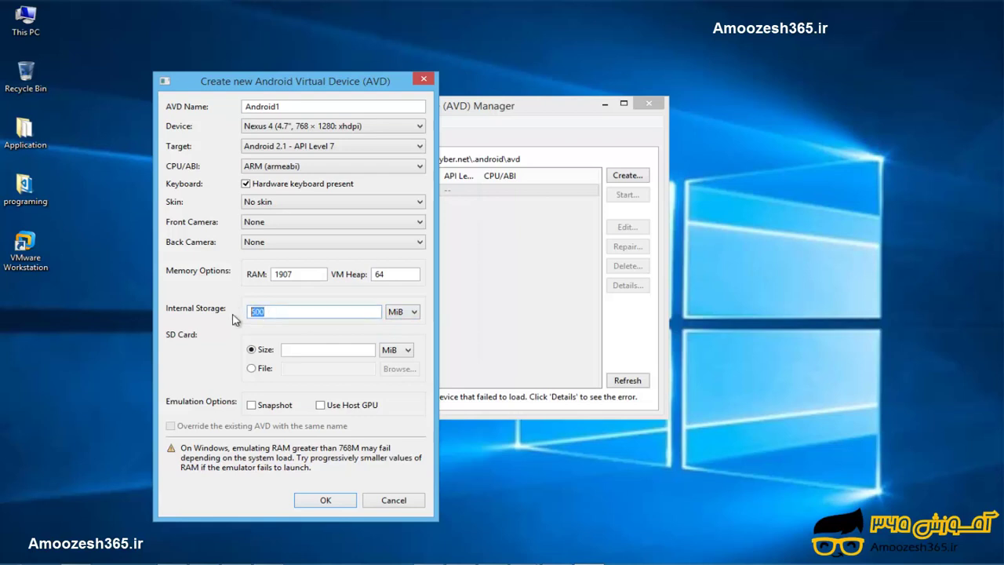
pyautogui.write('2')
pyautogui.click(406, 313)
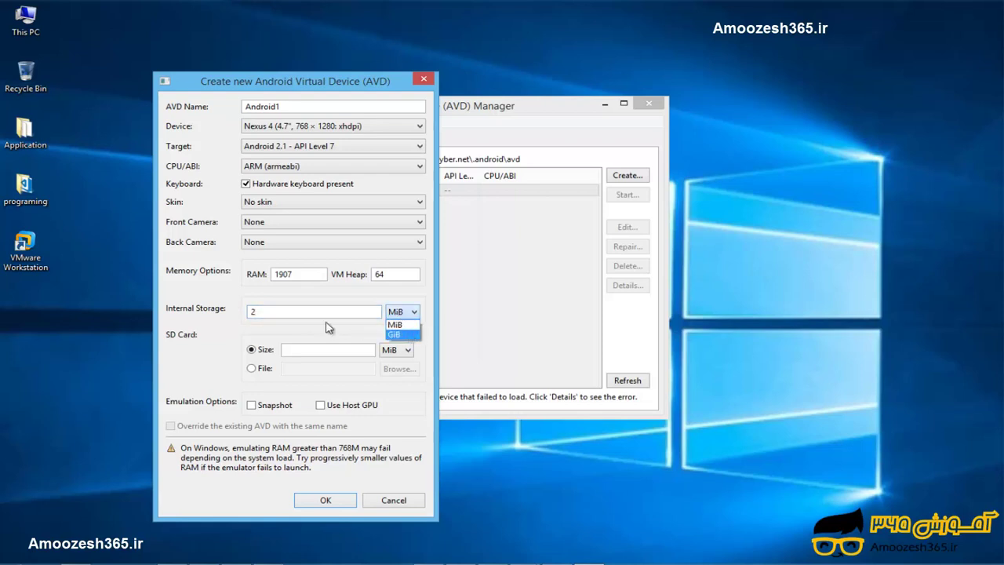
# - Set the internal storage to 500 MiB and the SD card size to 1 GiB
pyautogui.click(260, 311)
pyautogui.doubleClick(257, 312)
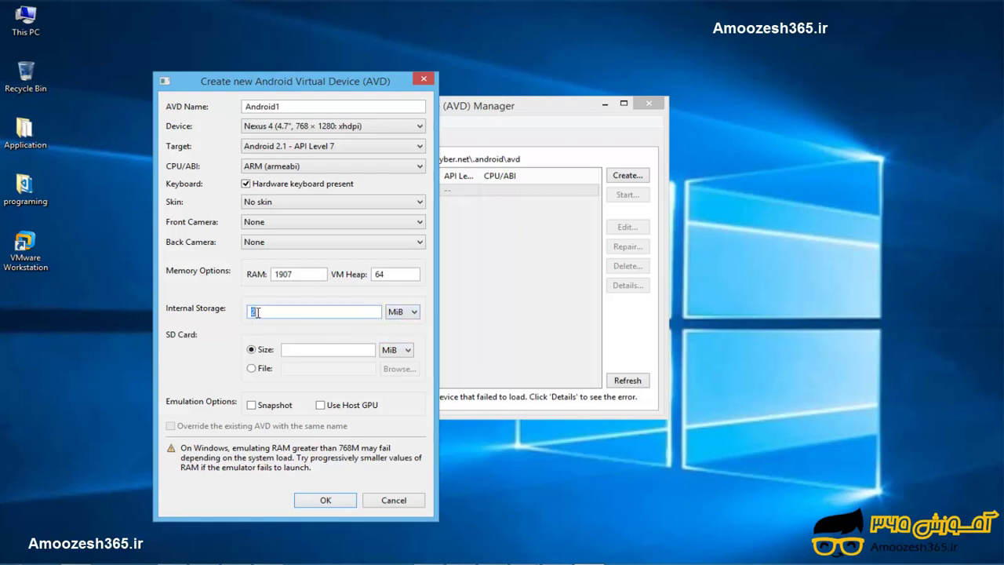
pyautogui.write('500')
pyautogui.write('1')
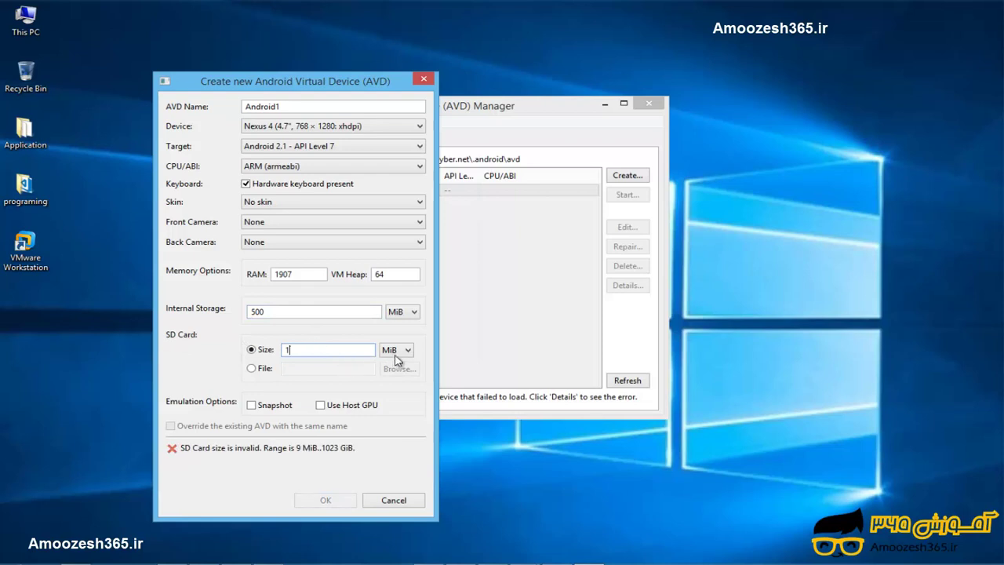
pyautogui.click(397, 350)
pyautogui.click(380, 375)
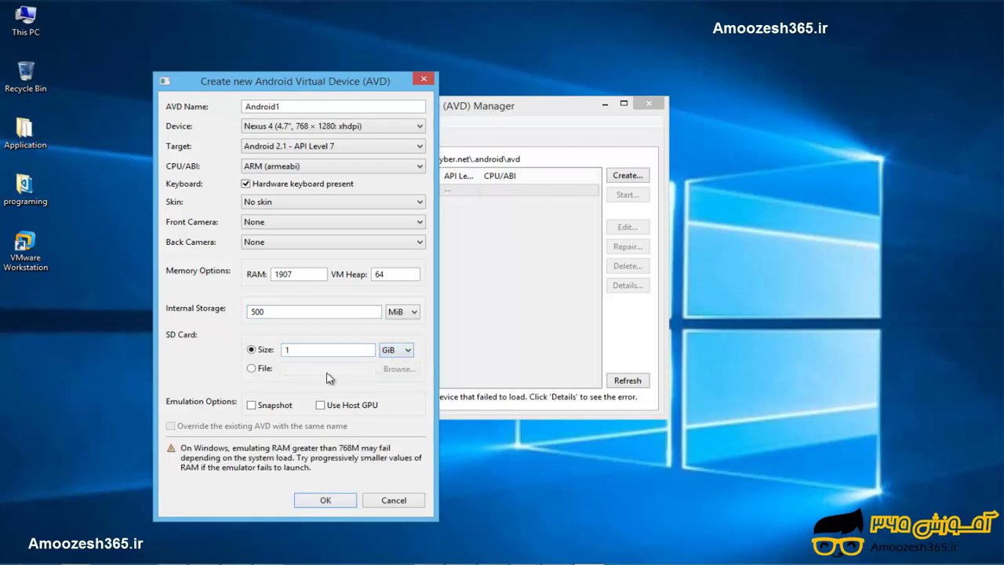
# - Enable the Snapshot emulation option and leave Use Host GPU disabled
pyautogui.click(252, 404)
pyautogui.click(320, 406)
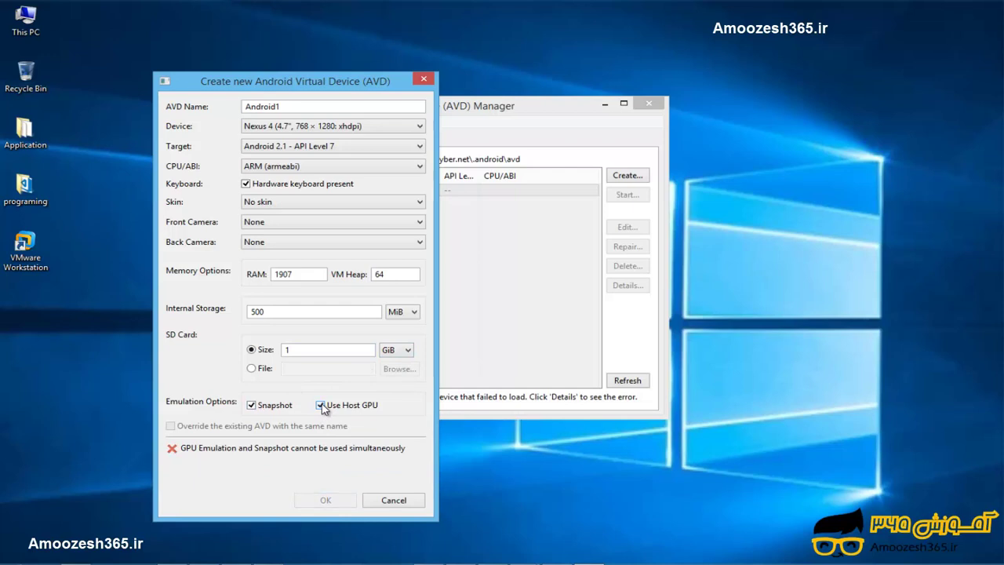
pyautogui.click(321, 405)
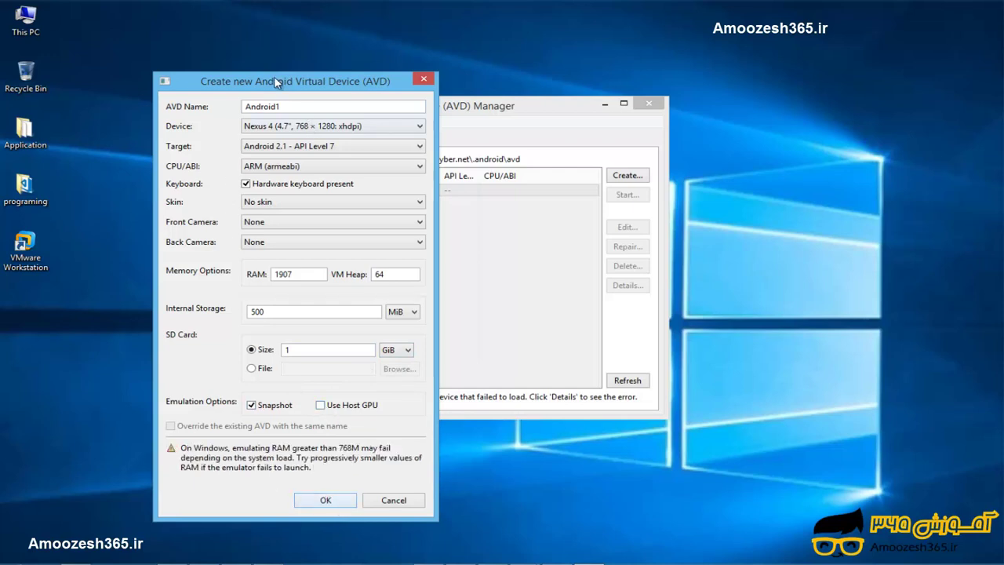
# - Create the configured virtual device, dismiss the creation summary, and select Android1 in the device list
pyautogui.moveTo(273, 76); pyautogui.dragTo(249, 64)
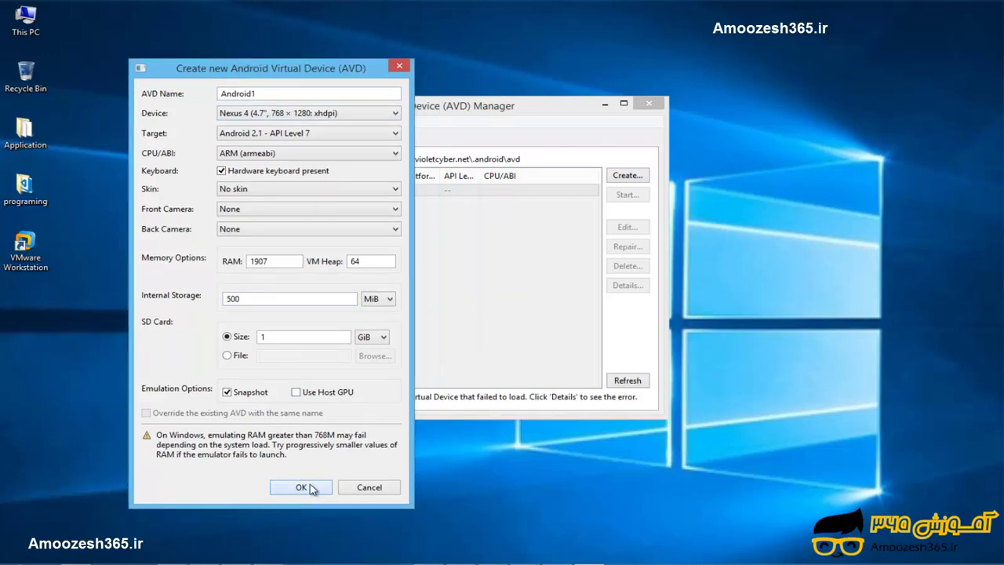
pyautogui.click(312, 488)
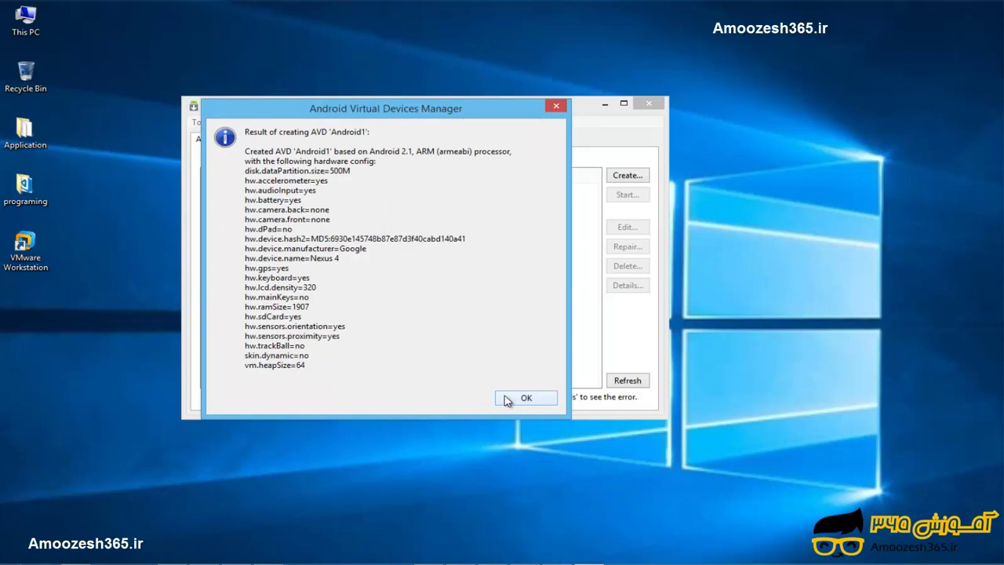
pyautogui.click(523, 399)
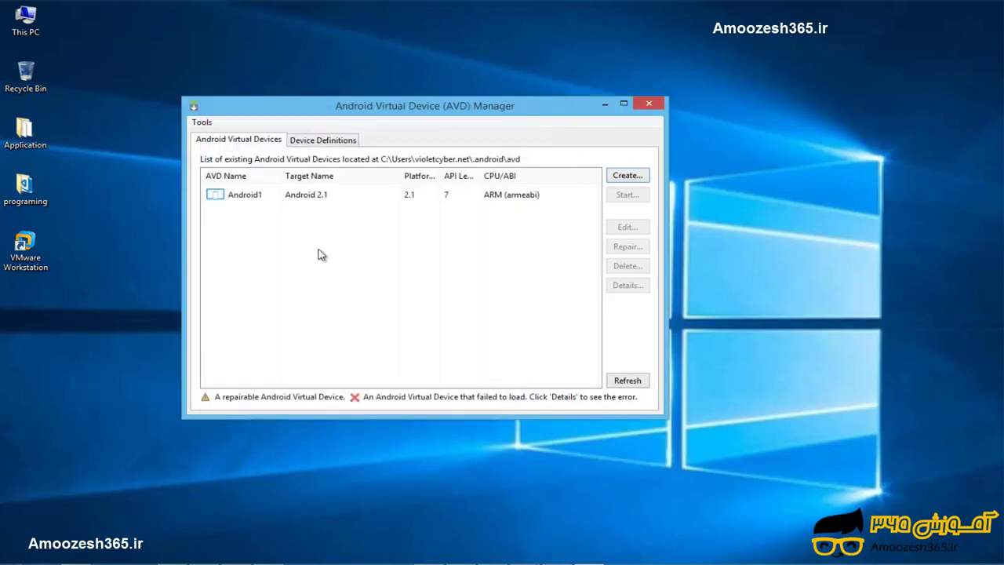
pyautogui.click(233, 200)
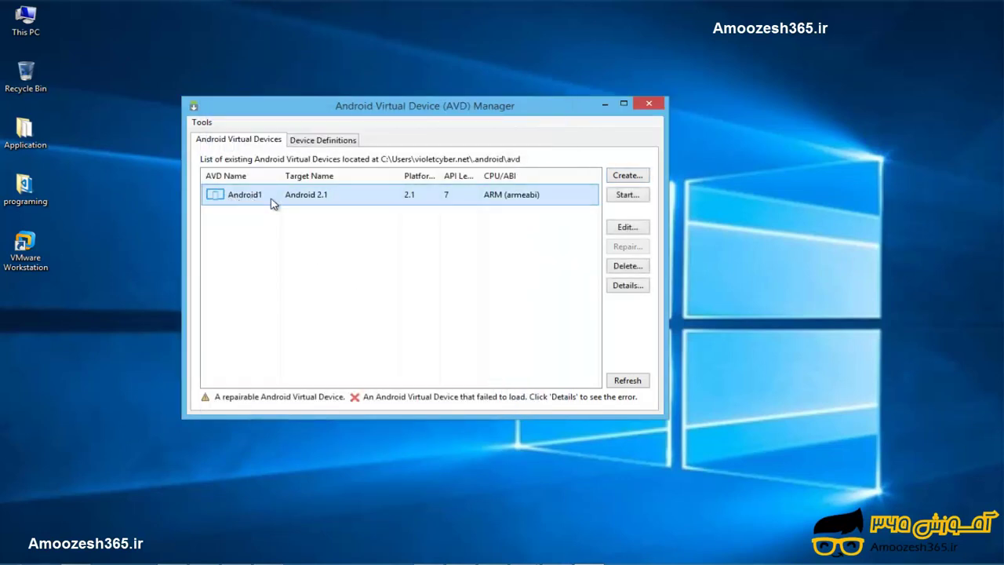
pyautogui.moveTo(354, 110); pyautogui.dragTo(288, 100)
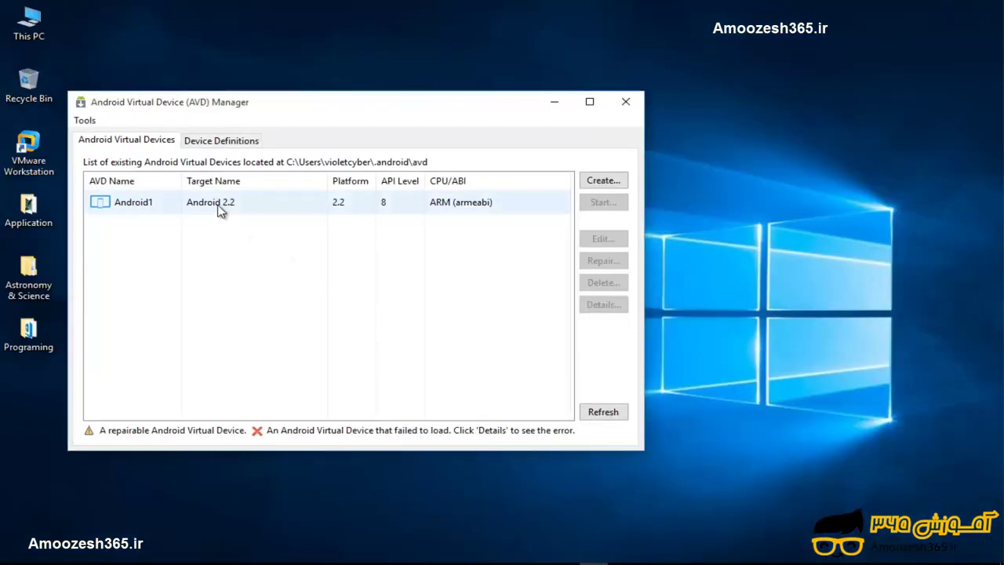
# - Launch the Android1 virtual device with its display scaled to real size, keeping the 4.7-inch screen size and 96 monitor dpi
pyautogui.click(219, 211)
pyautogui.click(602, 203)
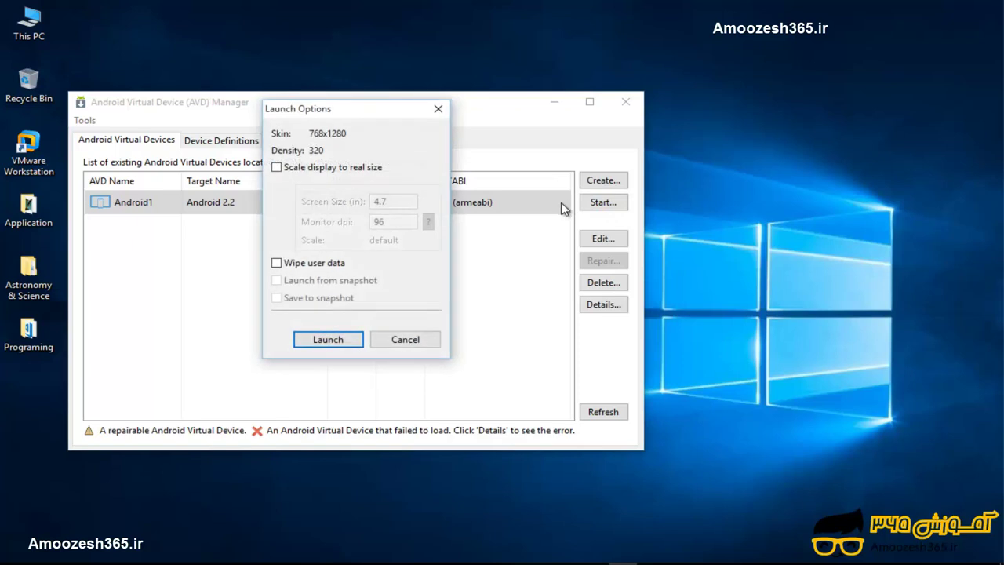
pyautogui.moveTo(347, 115); pyautogui.dragTo(427, 122)
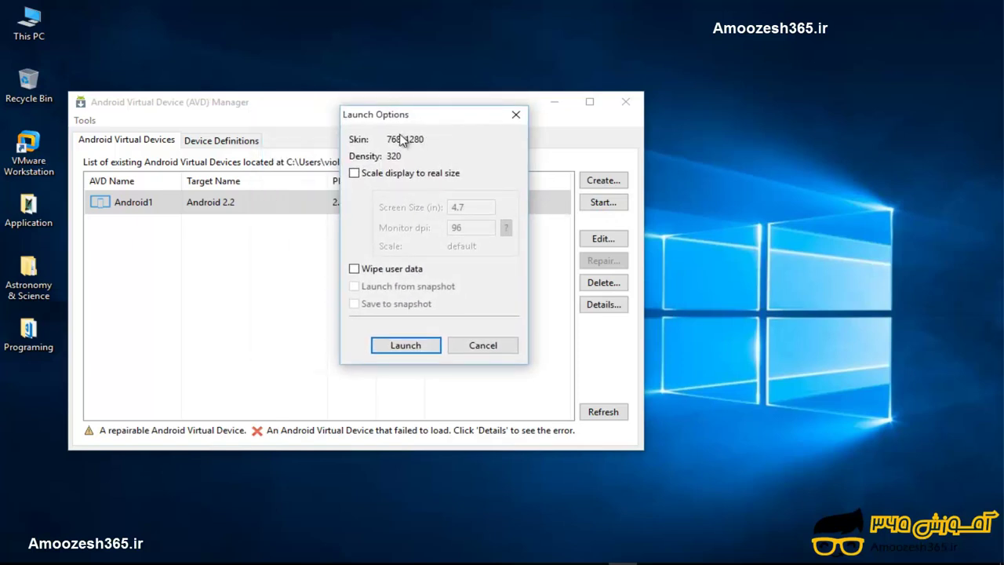
pyautogui.click(400, 174)
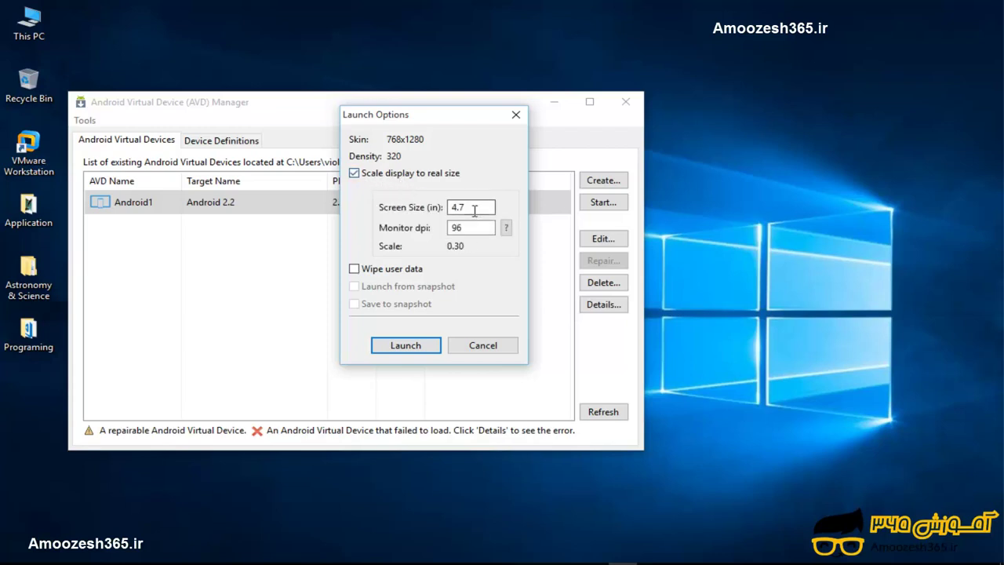
pyautogui.click(458, 208)
pyautogui.moveTo(406, 120); pyautogui.dragTo(401, 120)
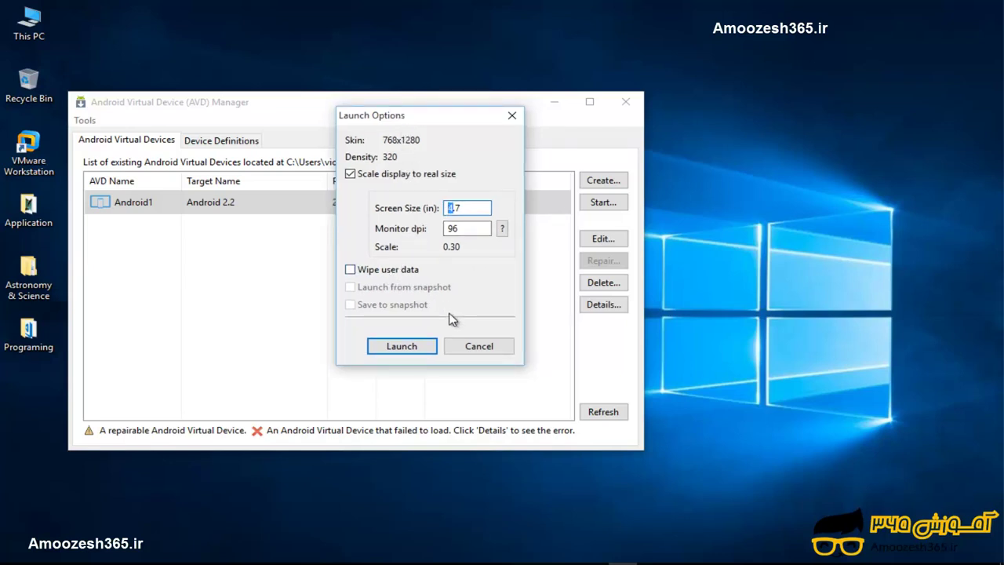
pyautogui.click(401, 348)
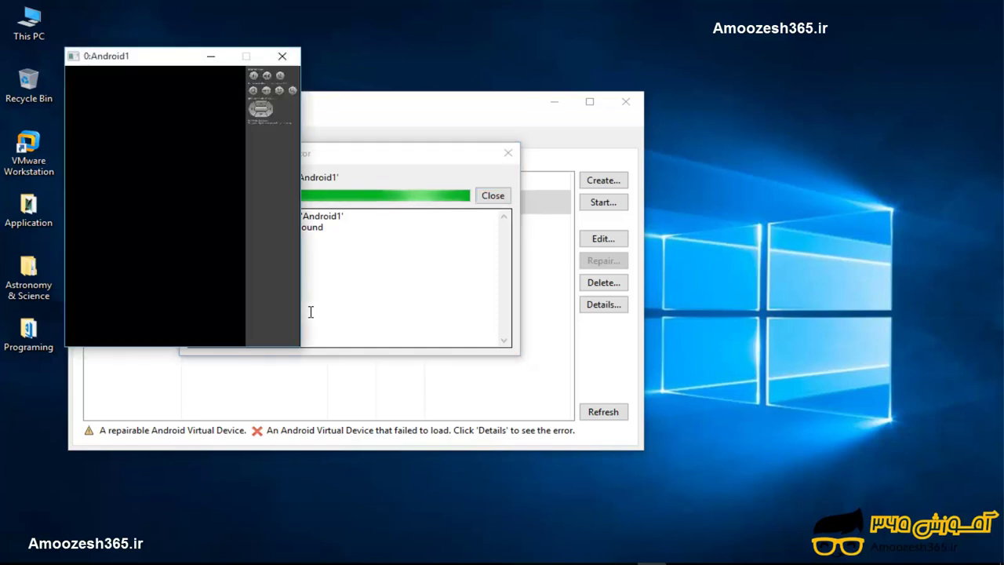
# - Close the emulator startup progress dialog and bring the Android1 emulator window to the front
pyautogui.moveTo(133, 63); pyautogui.dragTo(503, 102)
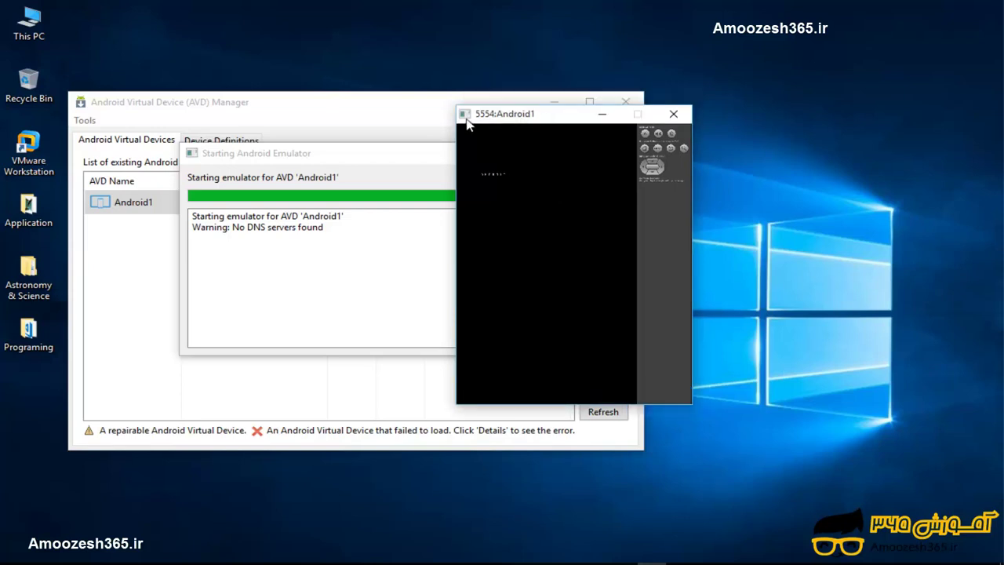
pyautogui.moveTo(403, 156); pyautogui.dragTo(365, 167)
pyautogui.click(457, 204)
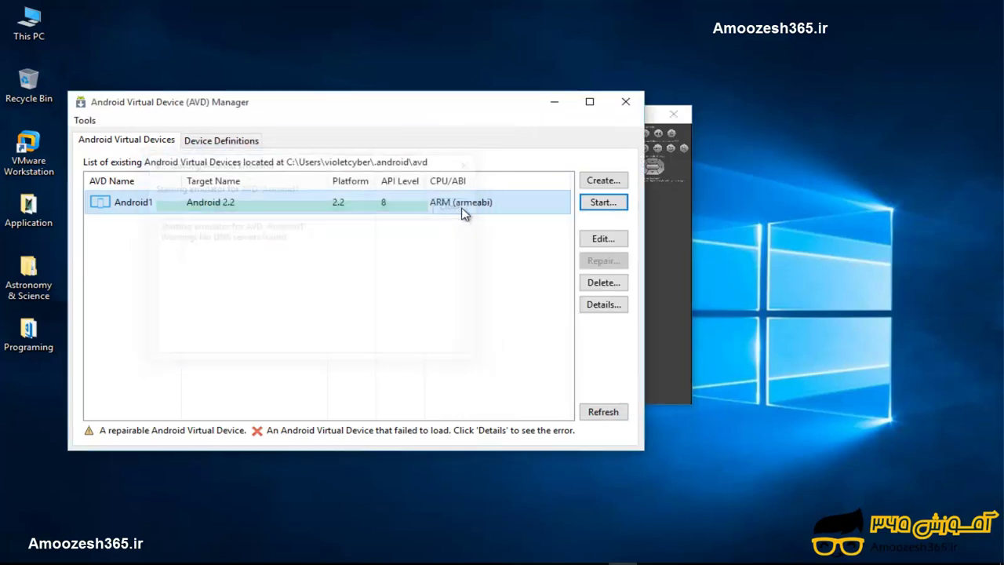
pyautogui.click(674, 204)
pyautogui.moveTo(550, 124); pyautogui.dragTo(530, 127)
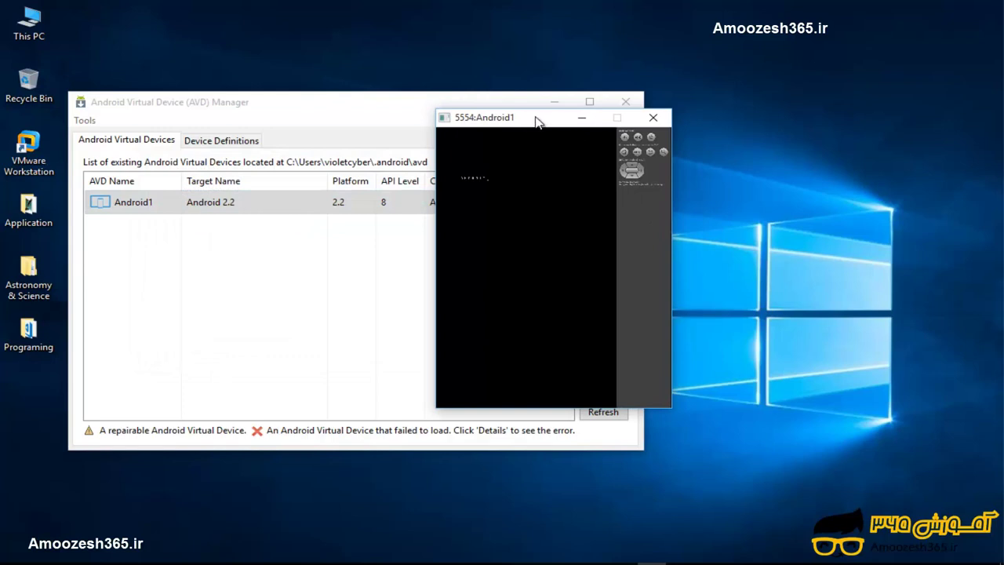
pyautogui.moveTo(542, 120); pyautogui.dragTo(488, 124)
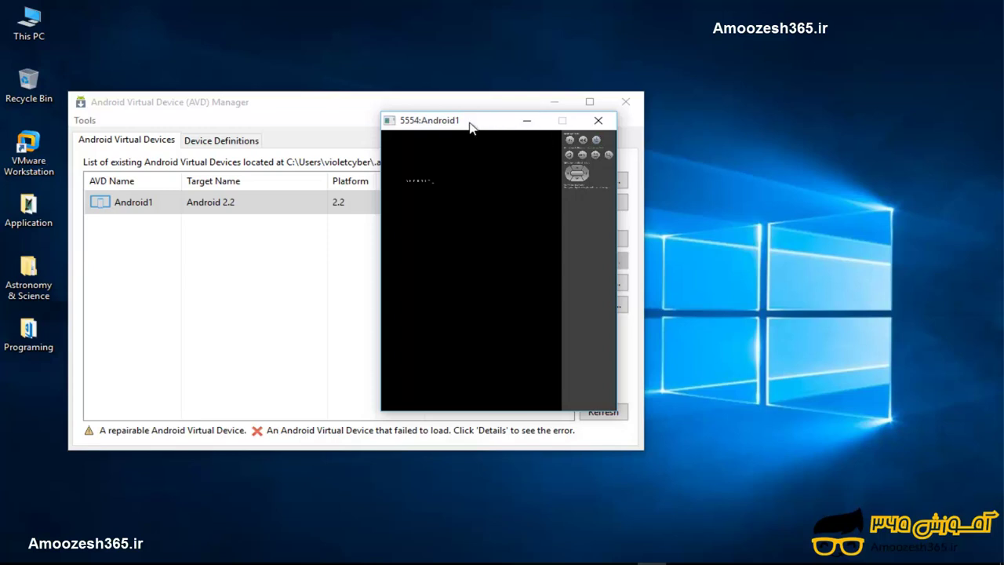
pyautogui.moveTo(471, 128); pyautogui.dragTo(471, 130)
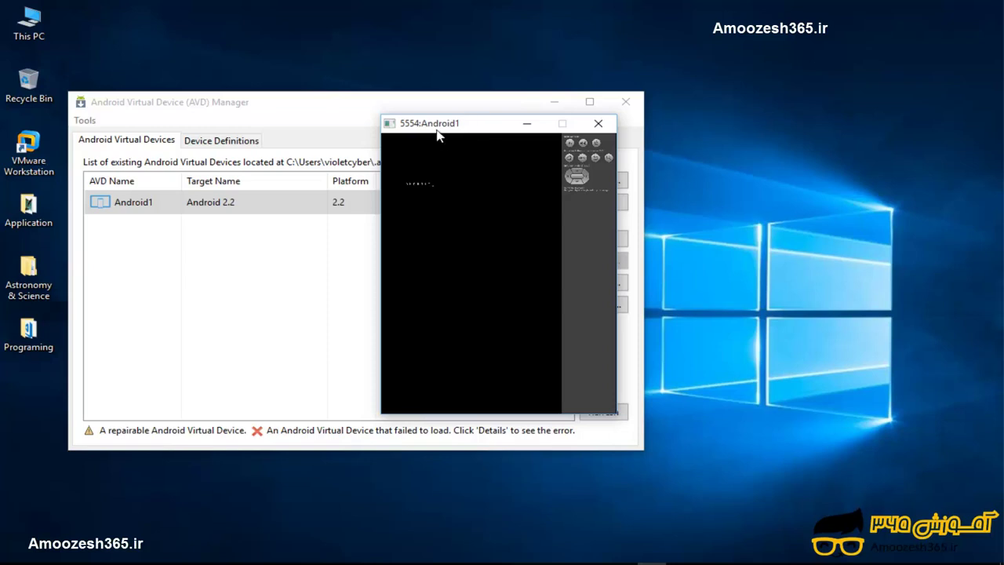
pyautogui.moveTo(438, 129); pyautogui.dragTo(411, 136)
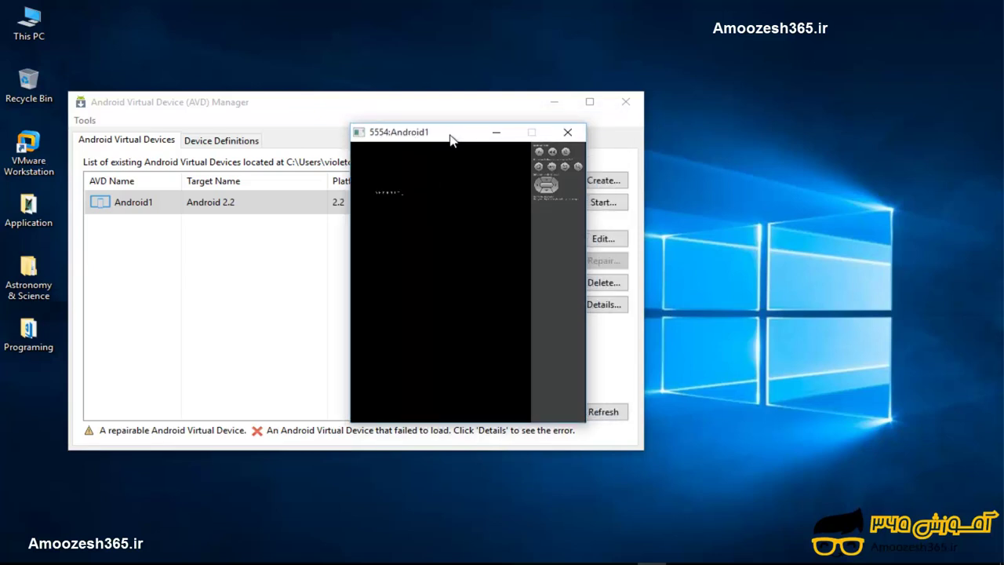
pyautogui.moveTo(451, 140); pyautogui.dragTo(449, 133)
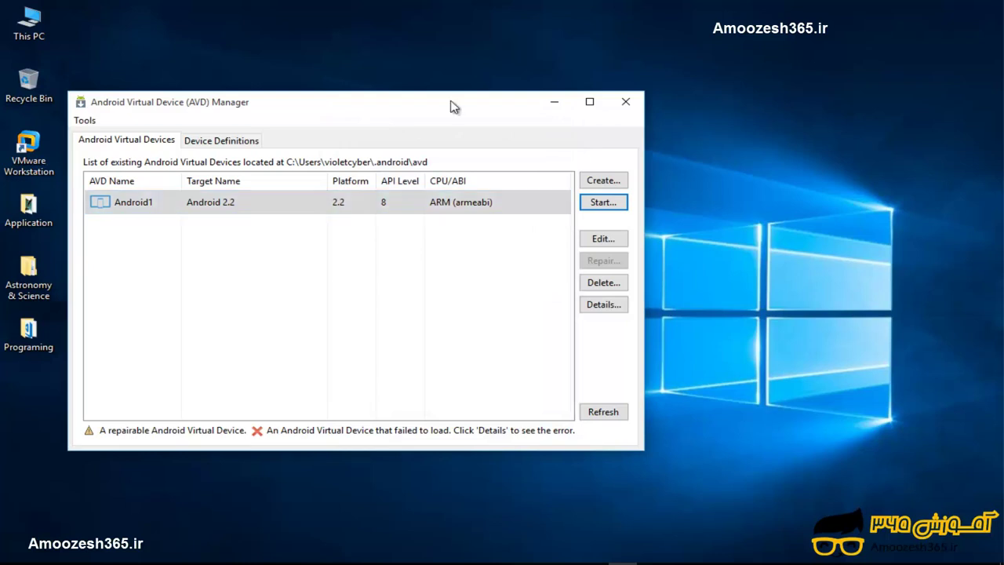
pyautogui.moveTo(451, 106); pyautogui.dragTo(445, 102)
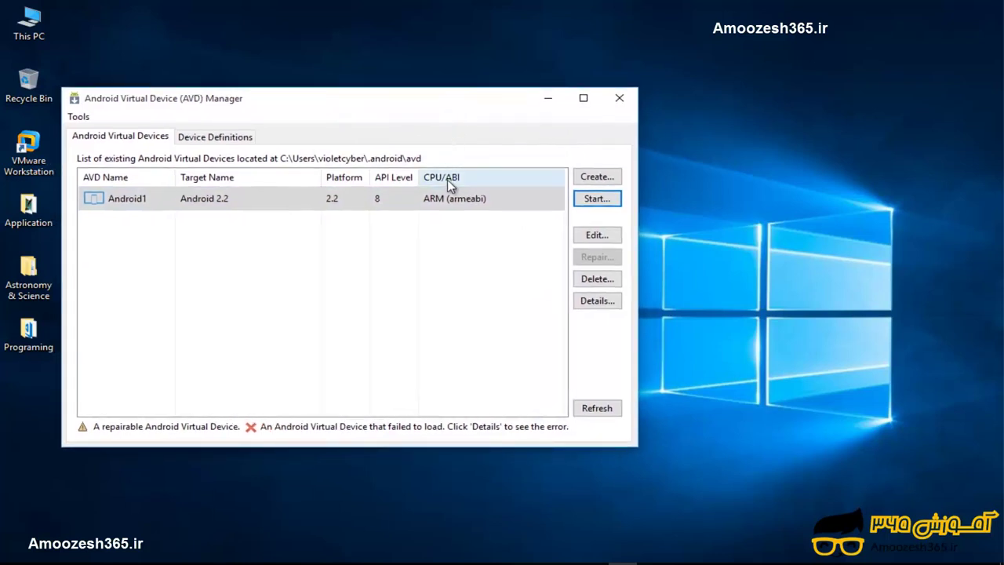